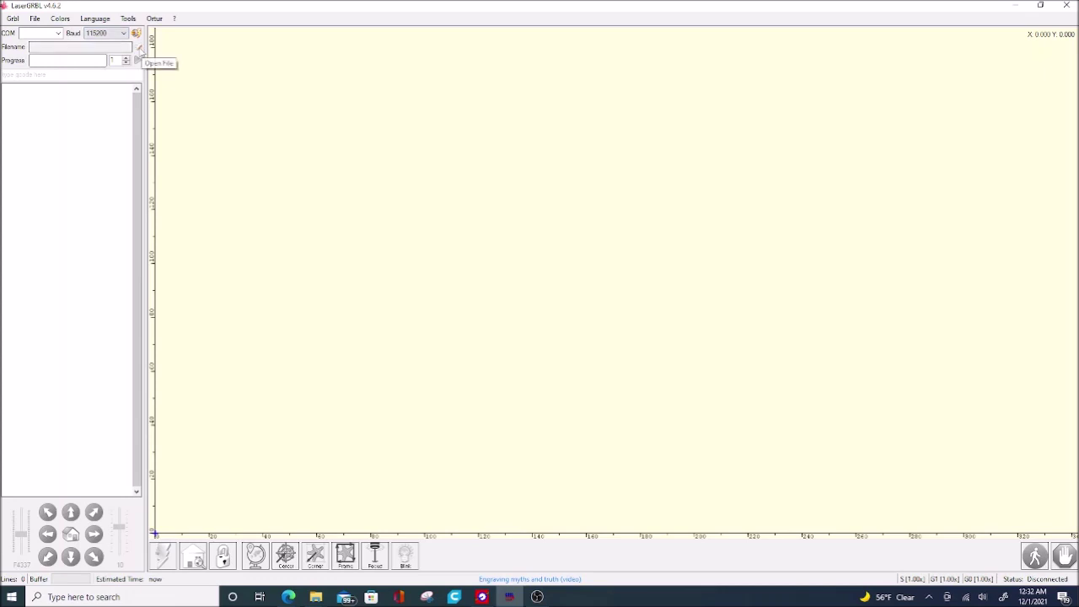
Load the CupOfTea picture from Camera Roll into the Import Raster Image dialog.
left_click(140, 51)
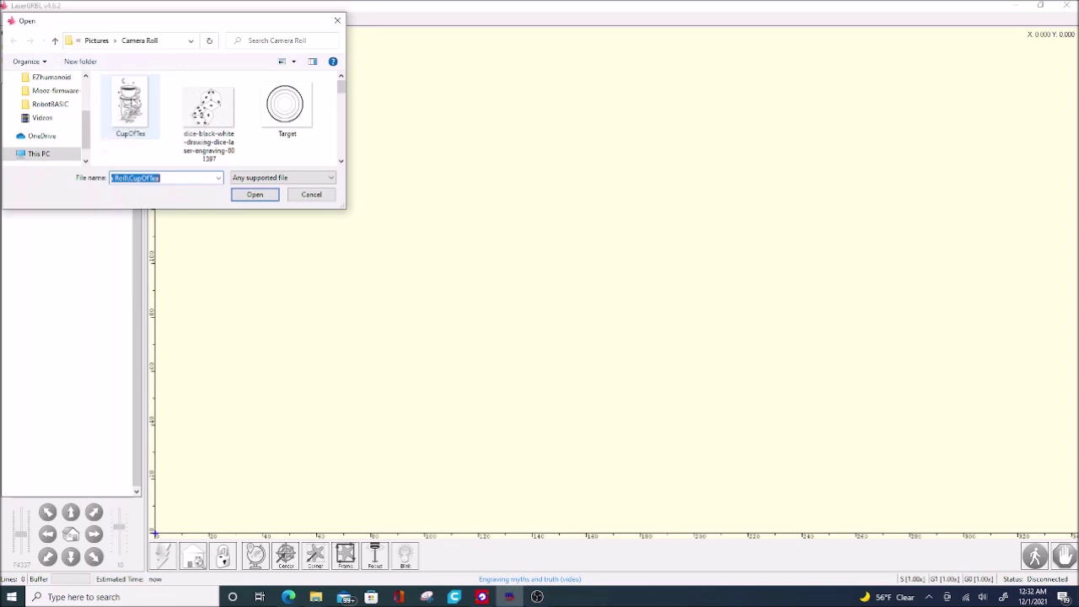
double_click(133, 102)
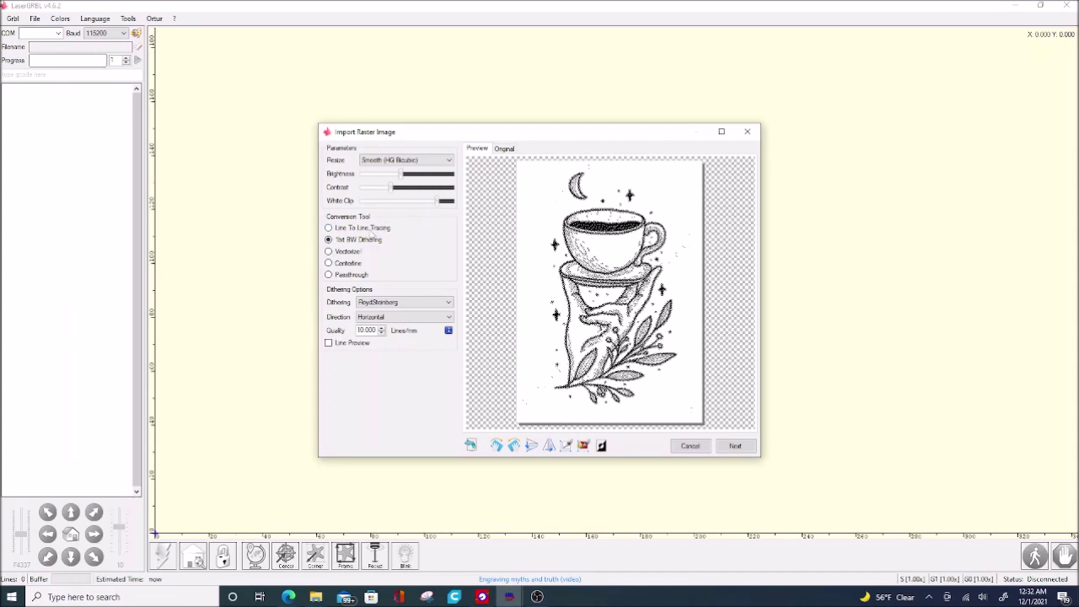
Use Line To Line Tracing, raise brightness, and settle white clip at 81 for clean outlines.
left_click(364, 229)
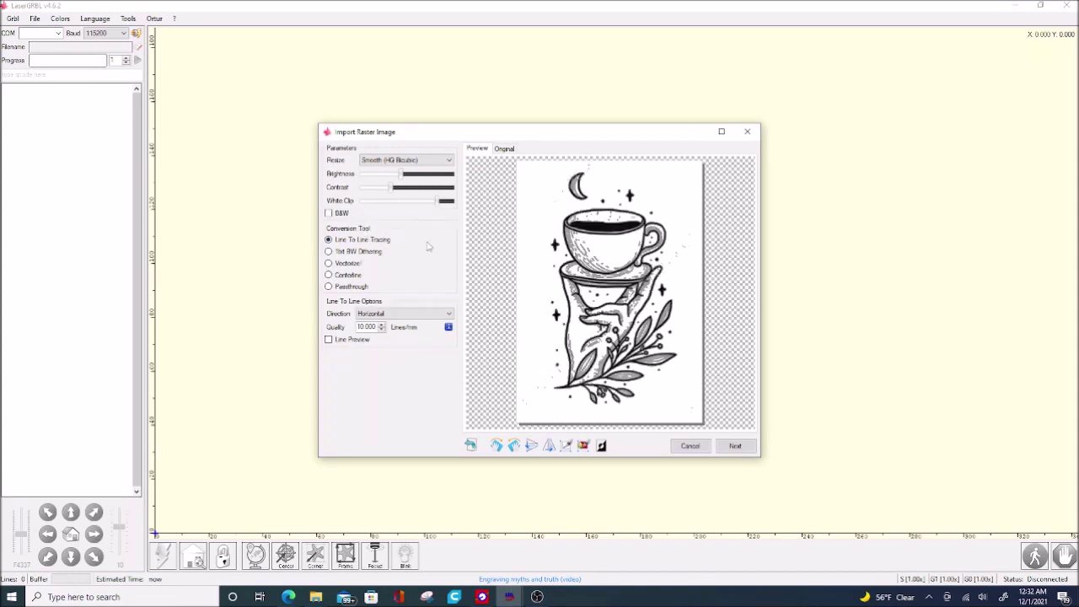
left_click_drag(446, 202, 415, 204)
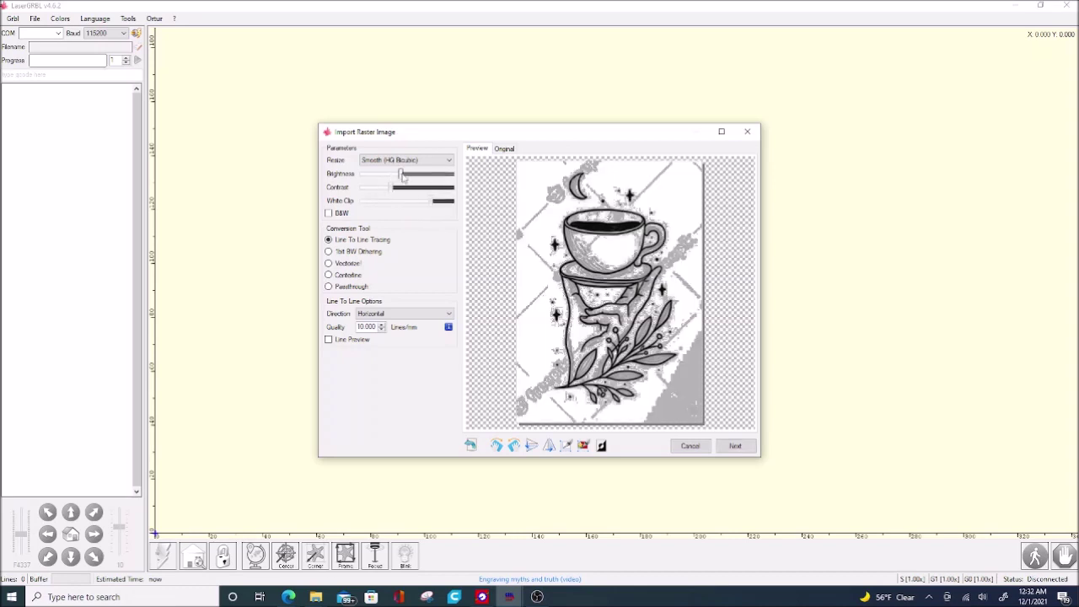
left_click_drag(403, 175, 415, 174)
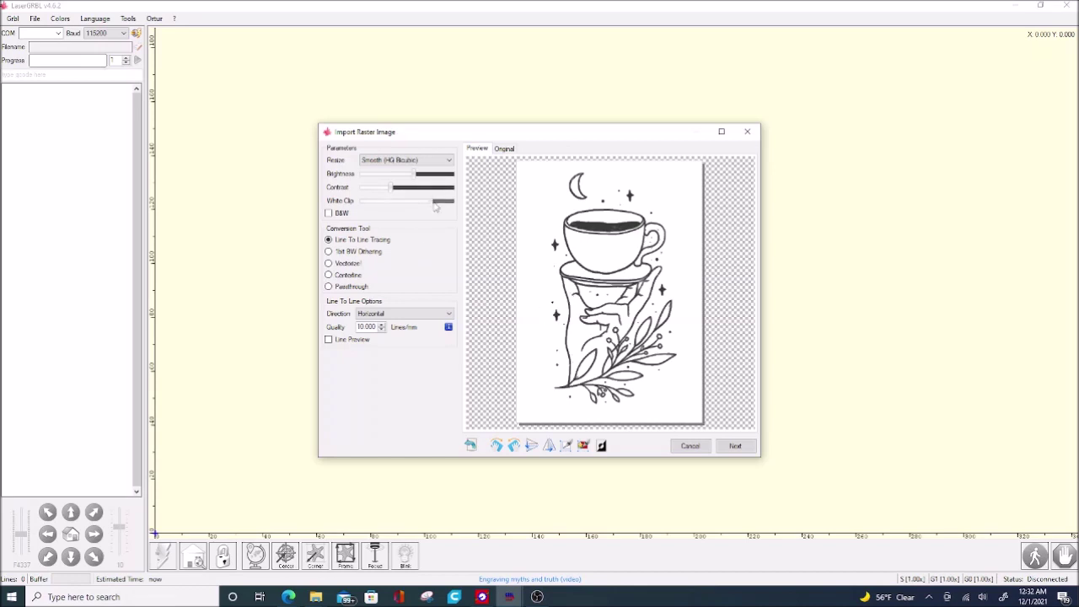
left_click_drag(435, 207, 395, 206)
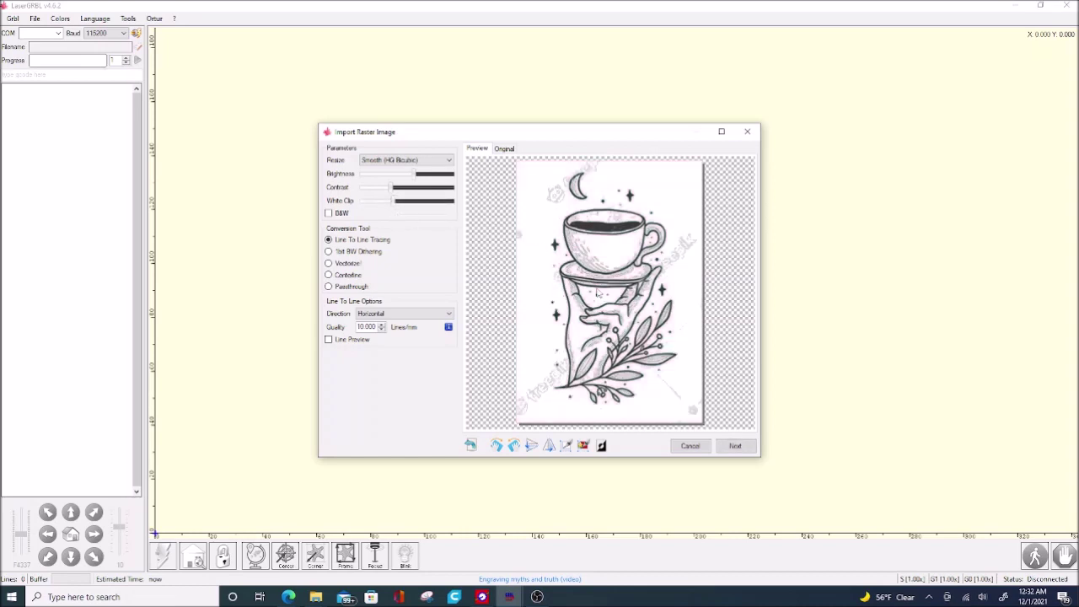
left_click_drag(393, 207, 374, 207)
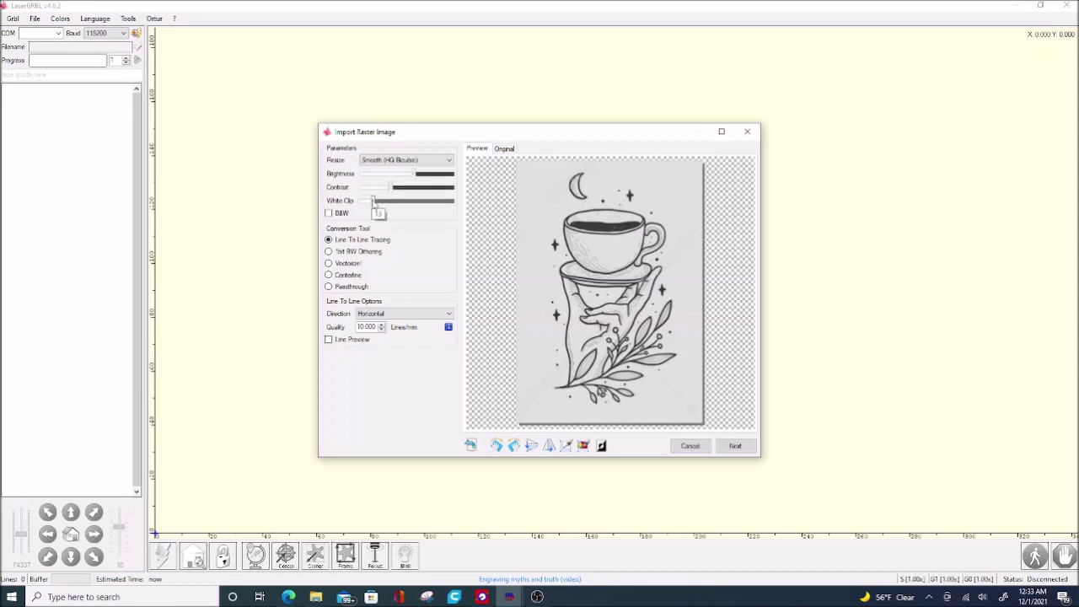
left_click_drag(375, 204, 420, 212)
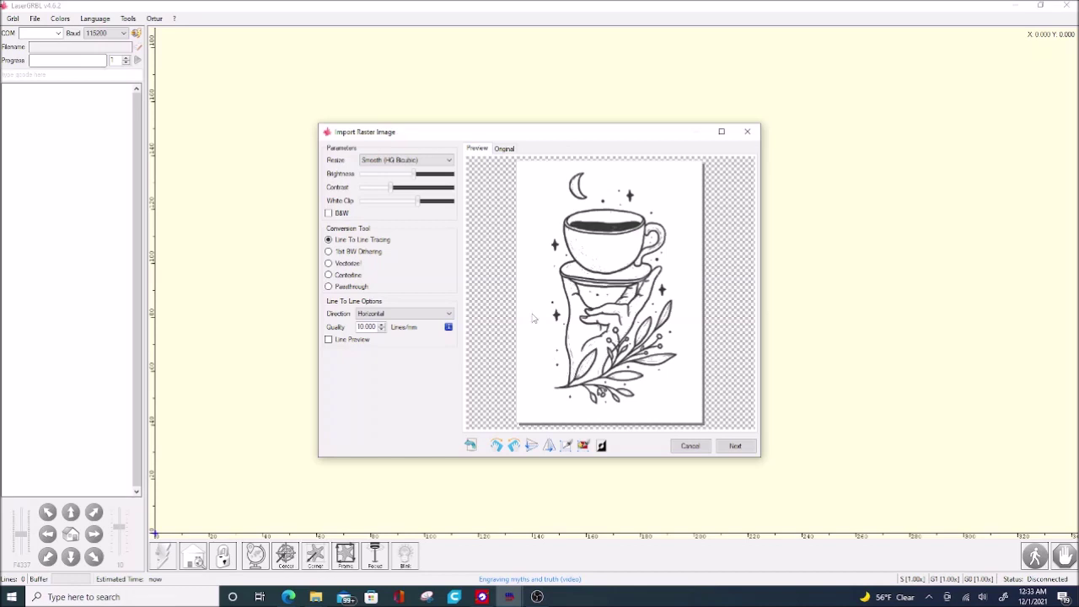
Preview Vectorize, return to Line To Line with white clip 50, then pick 1bit BW Dithering.
left_click(344, 266)
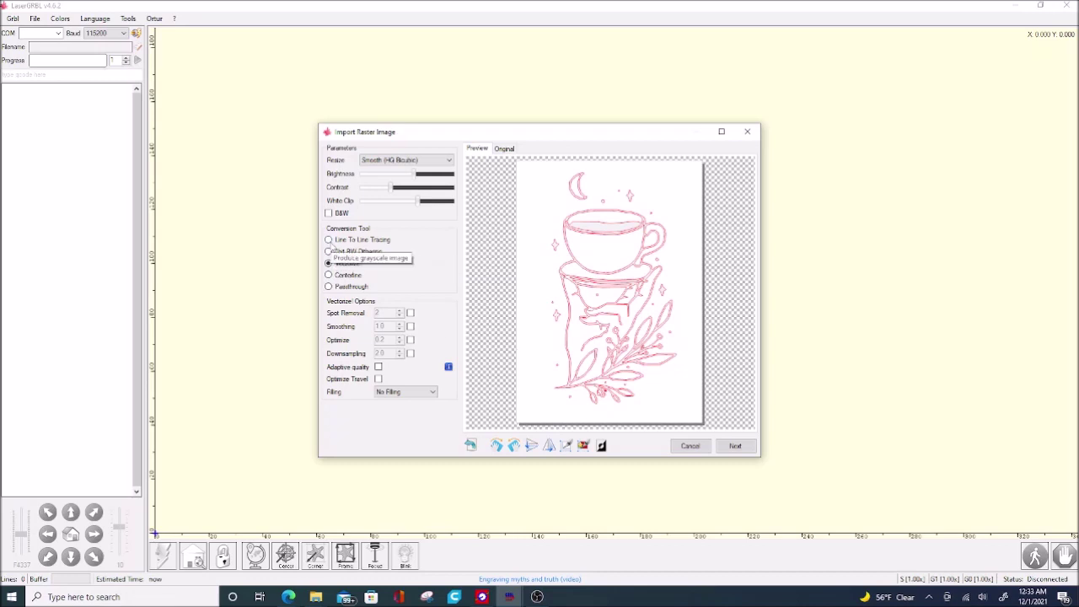
left_click(329, 239)
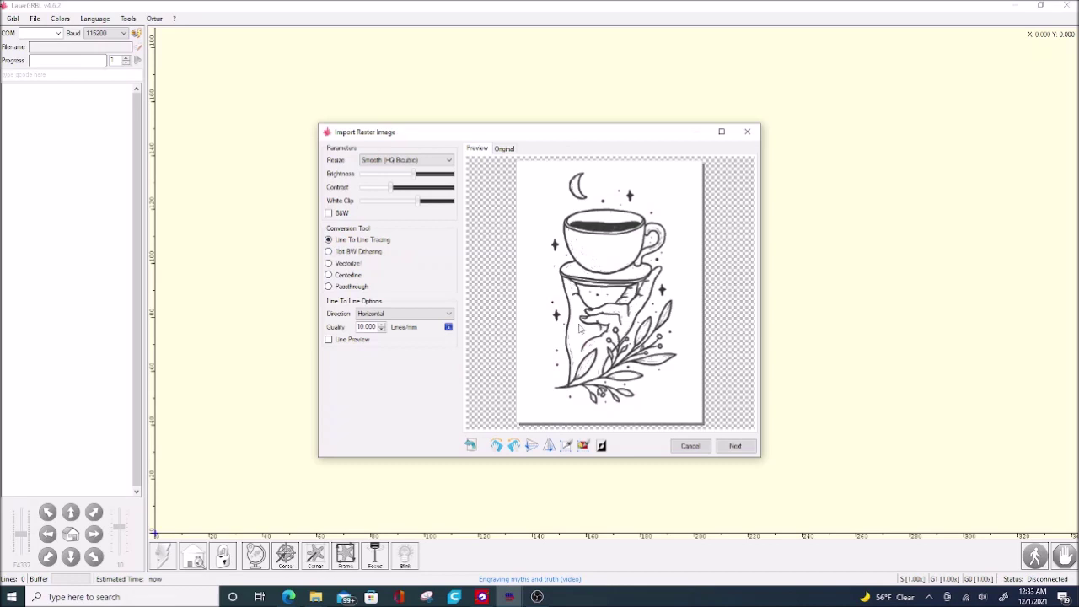
left_click_drag(425, 208, 415, 212)
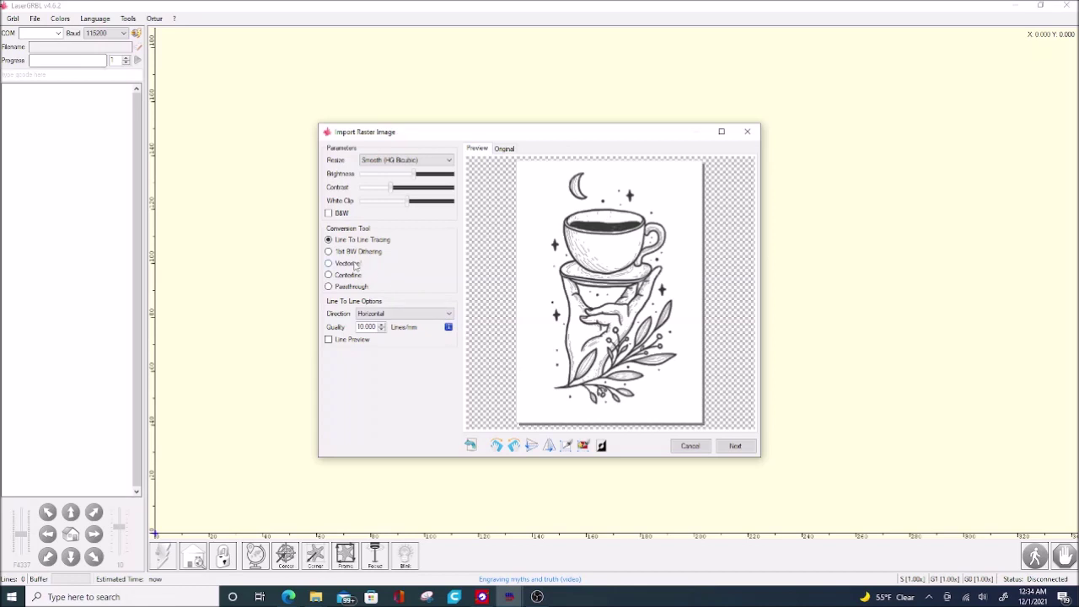
left_click(329, 252)
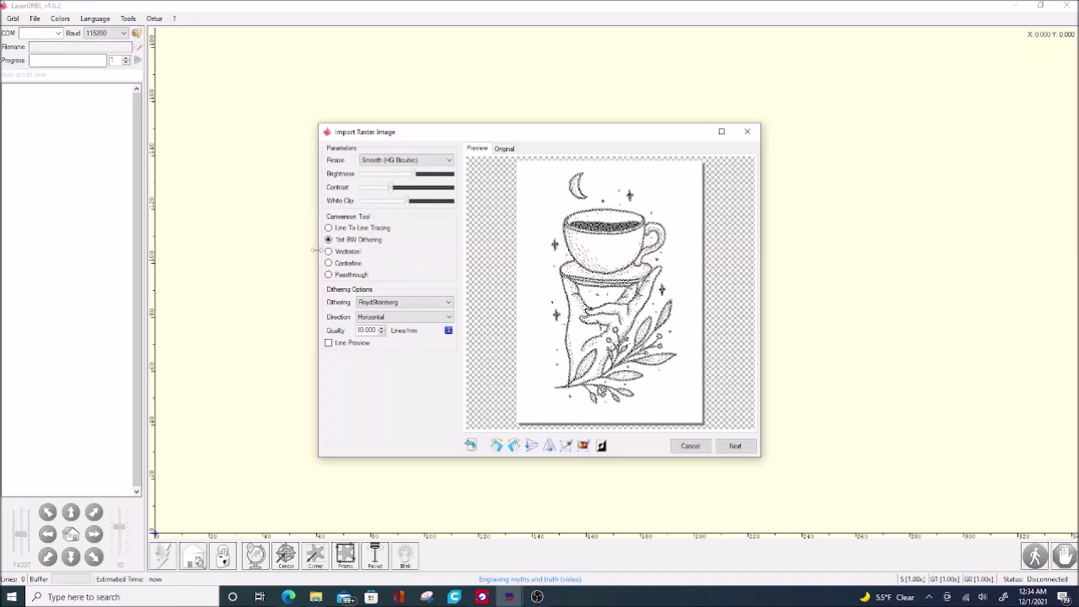
left_click(738, 448)
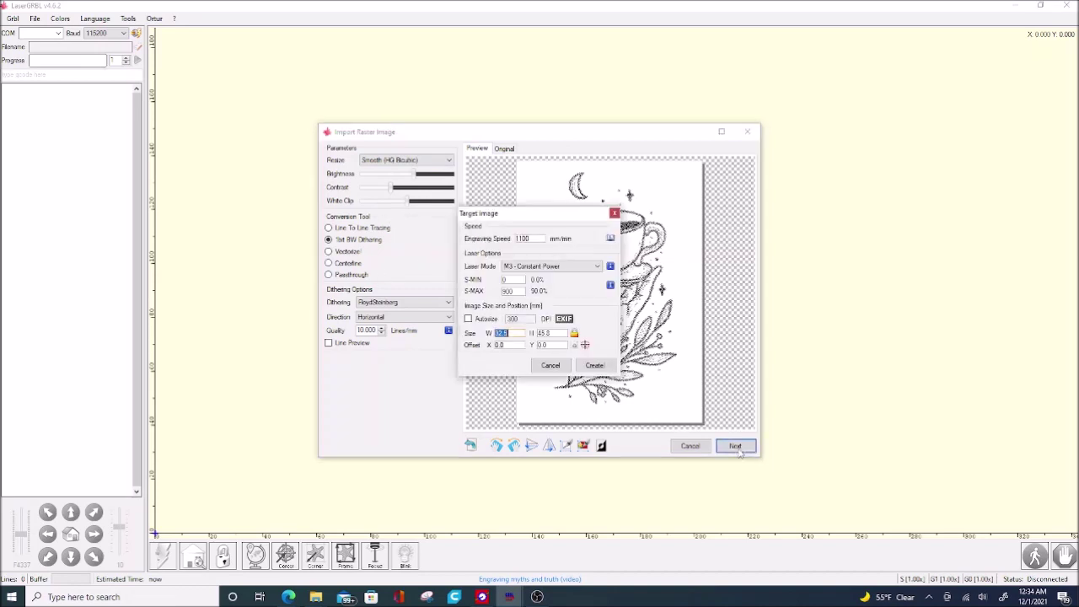
Review the Laser Mode choices in the Target Image dialog.
left_click(596, 268)
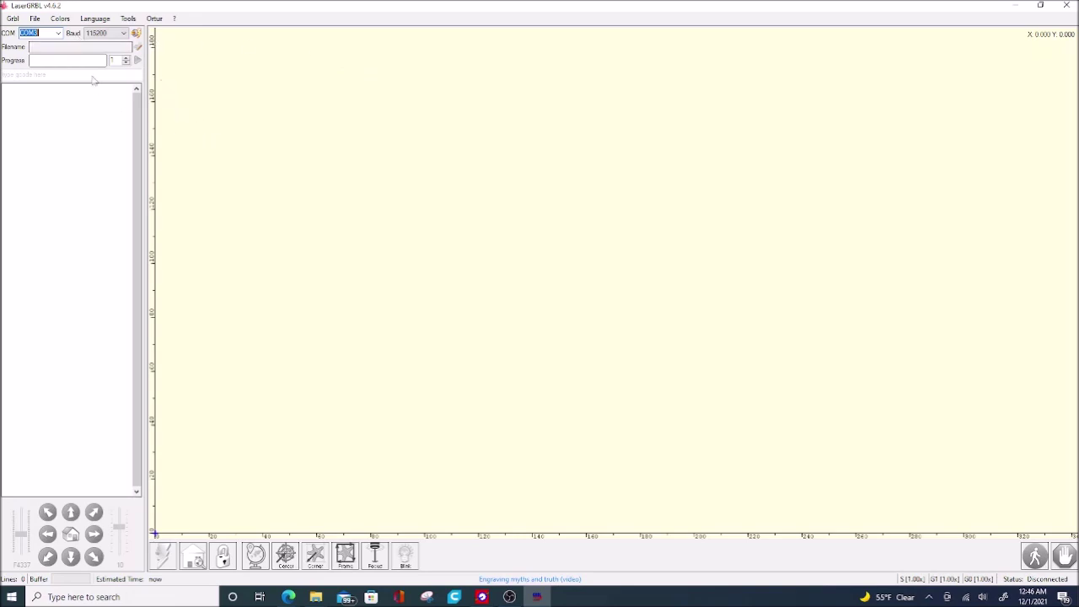
Reimport CupOfTea with Vectorize and create outlines at 1500 mm/min border speed, 32.5×45 mm.
left_click(140, 49)
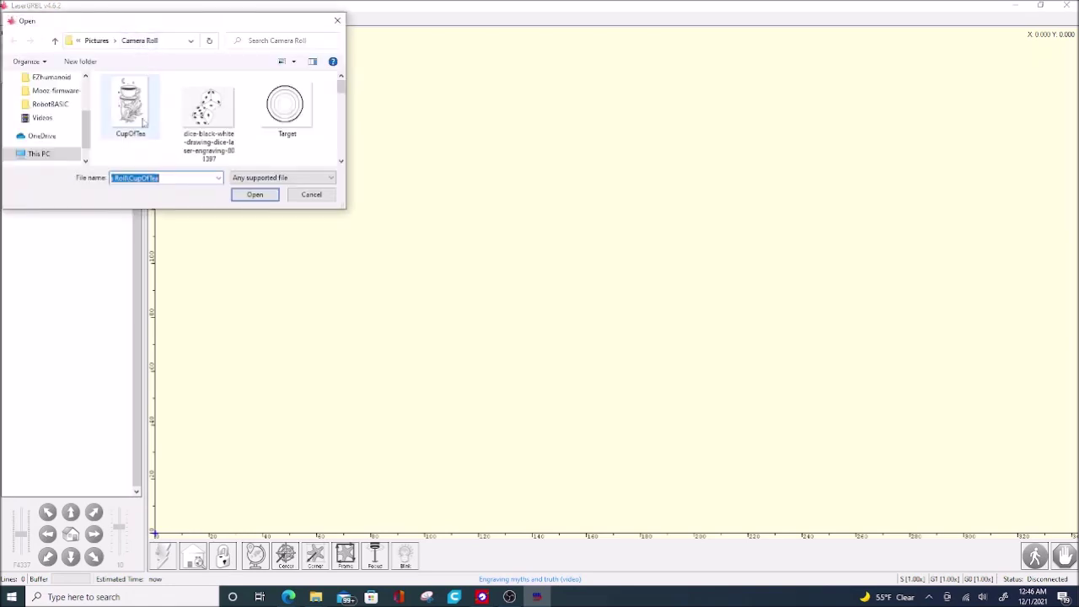
double_click(129, 108)
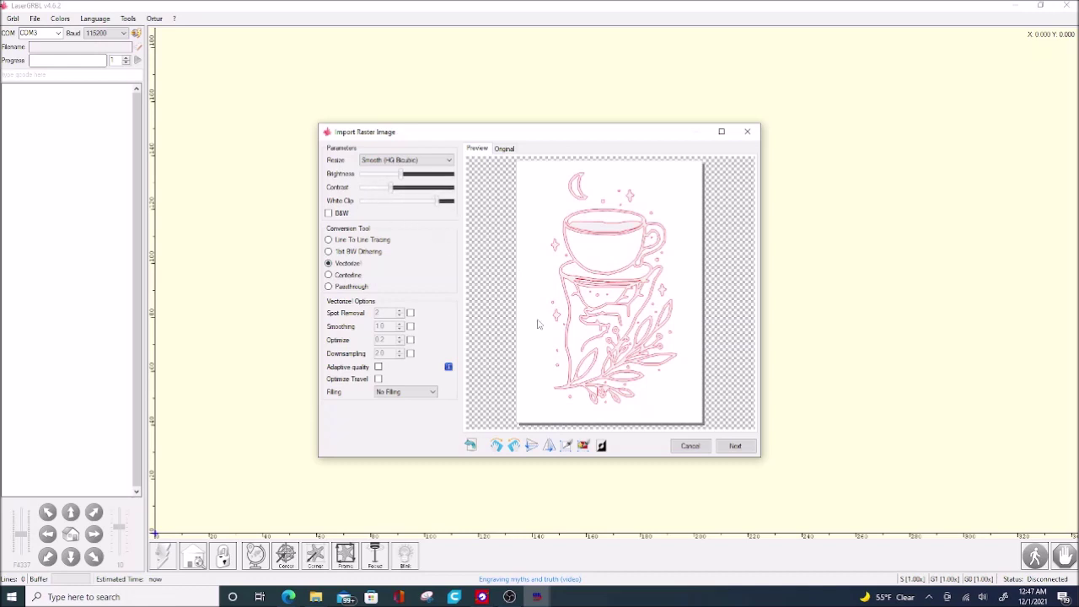
left_click(735, 446)
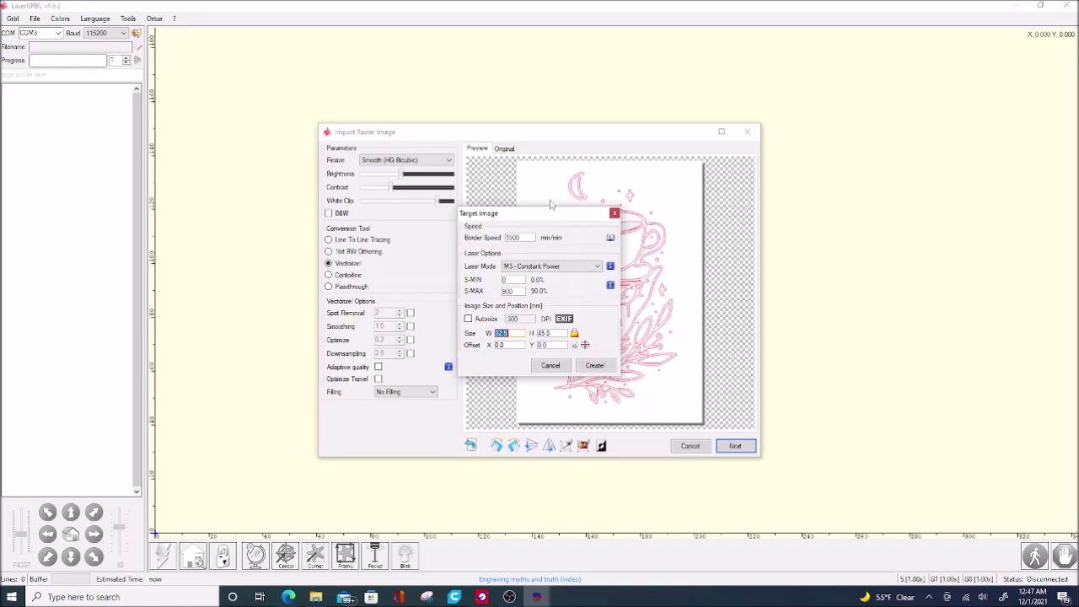
left_click(595, 366)
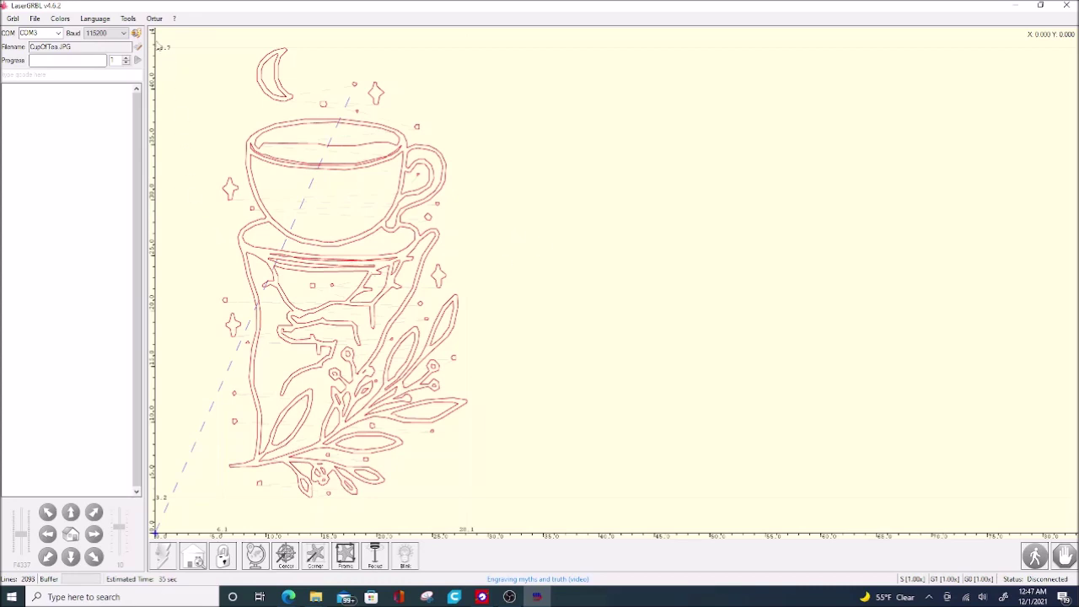
Connect to the engraver on COM3 at 115200 baud.
left_click(138, 35)
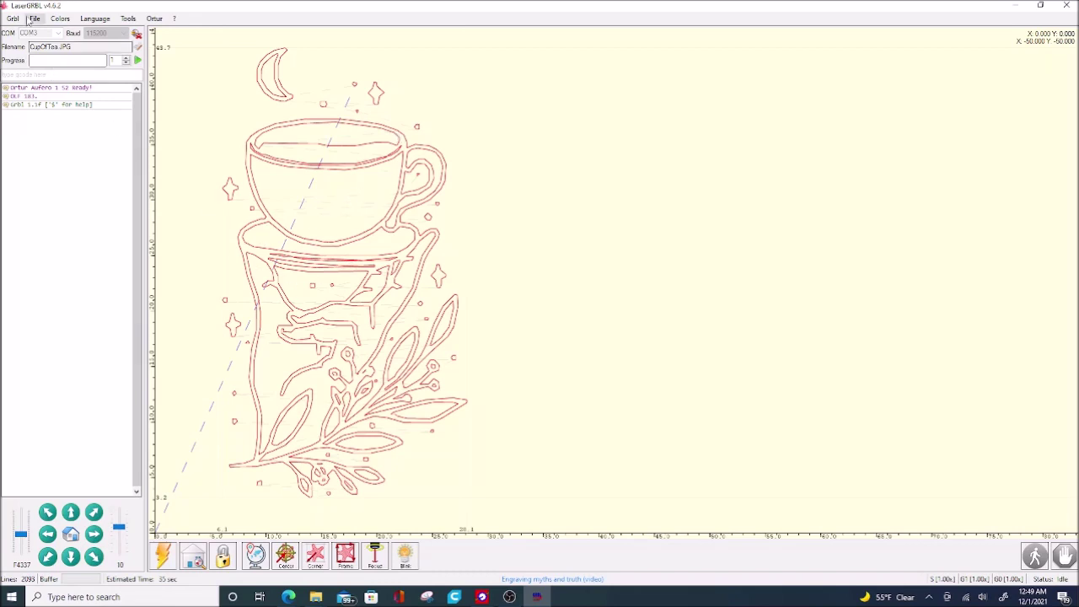
Reload the cup image as Vectorize and regenerate it with border speed lowered to 750 mm/min.
left_click(35, 20)
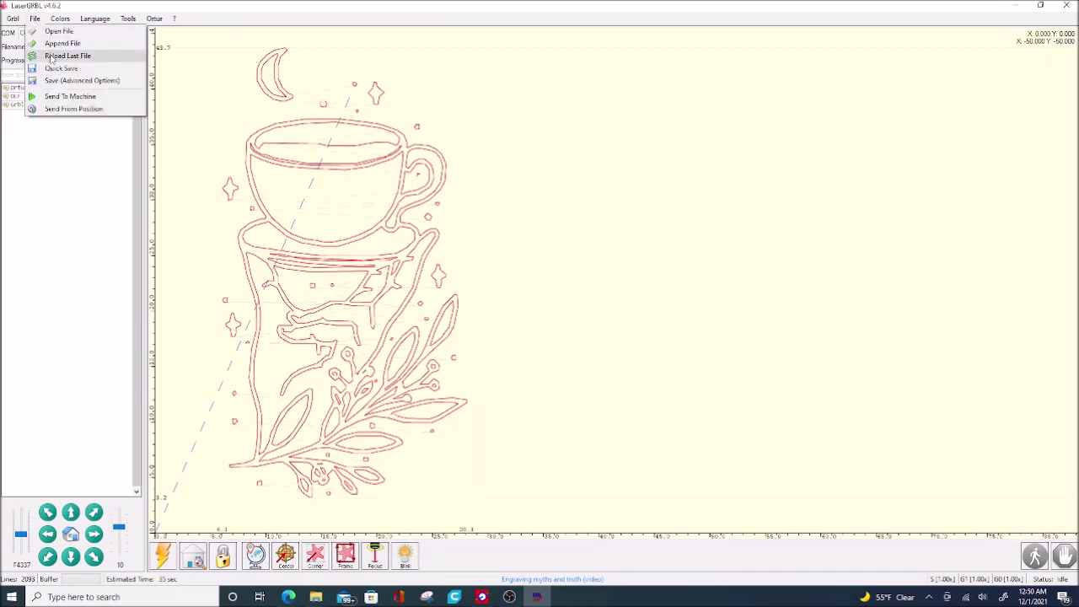
left_click(51, 56)
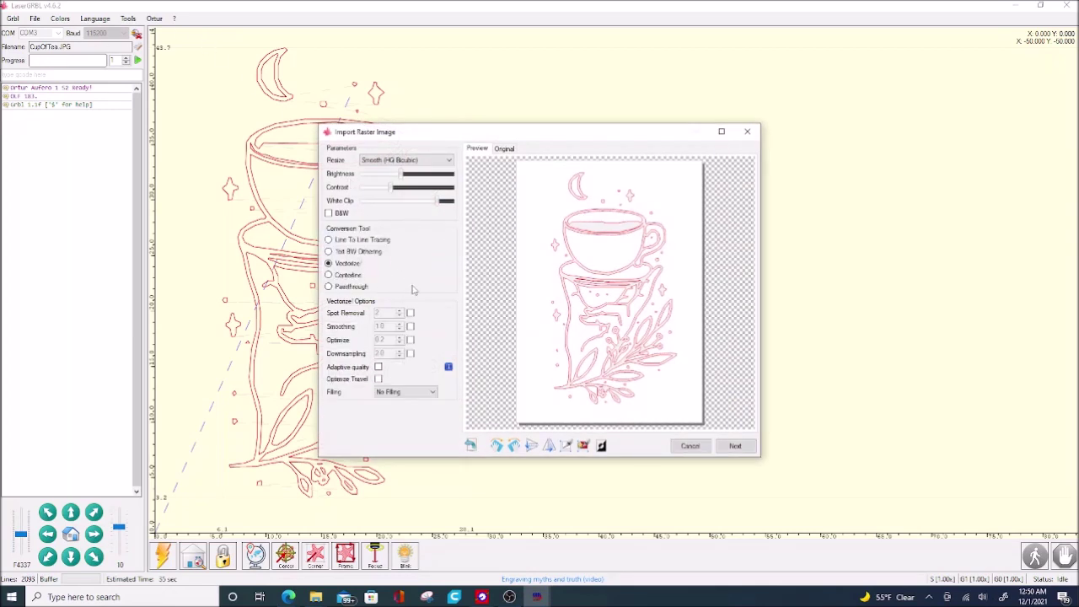
left_click(735, 447)
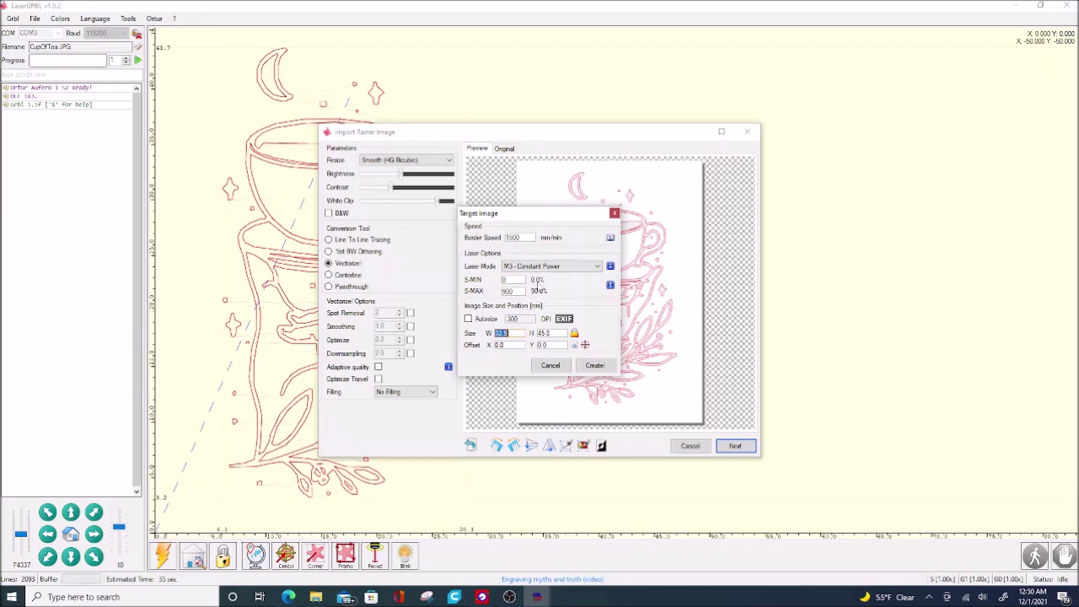
left_click(528, 238)
left_click(603, 366)
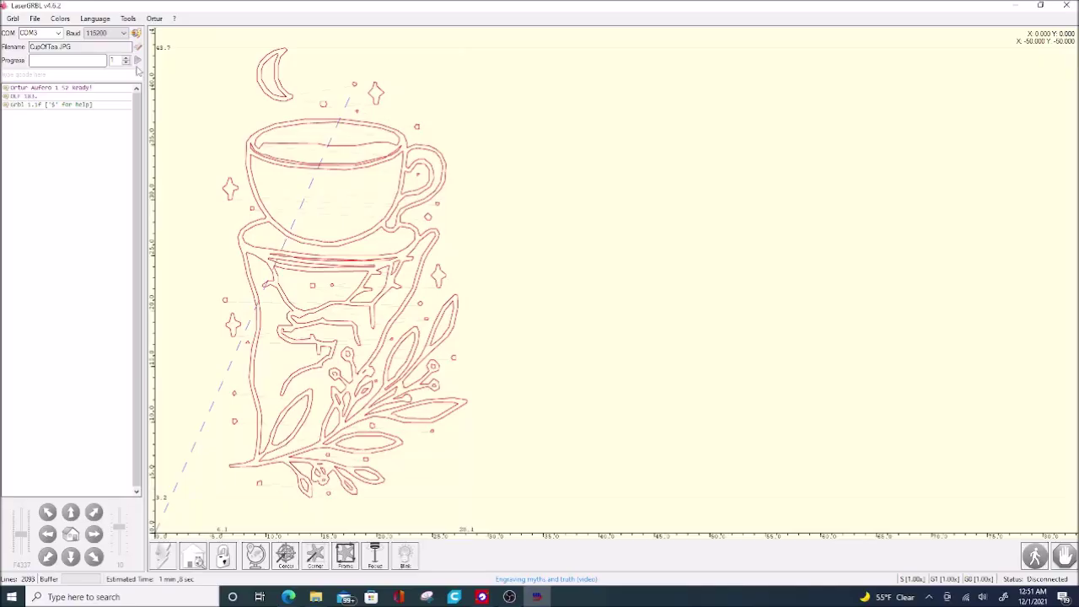
Open the File menu to reload the cup image.
left_click(35, 18)
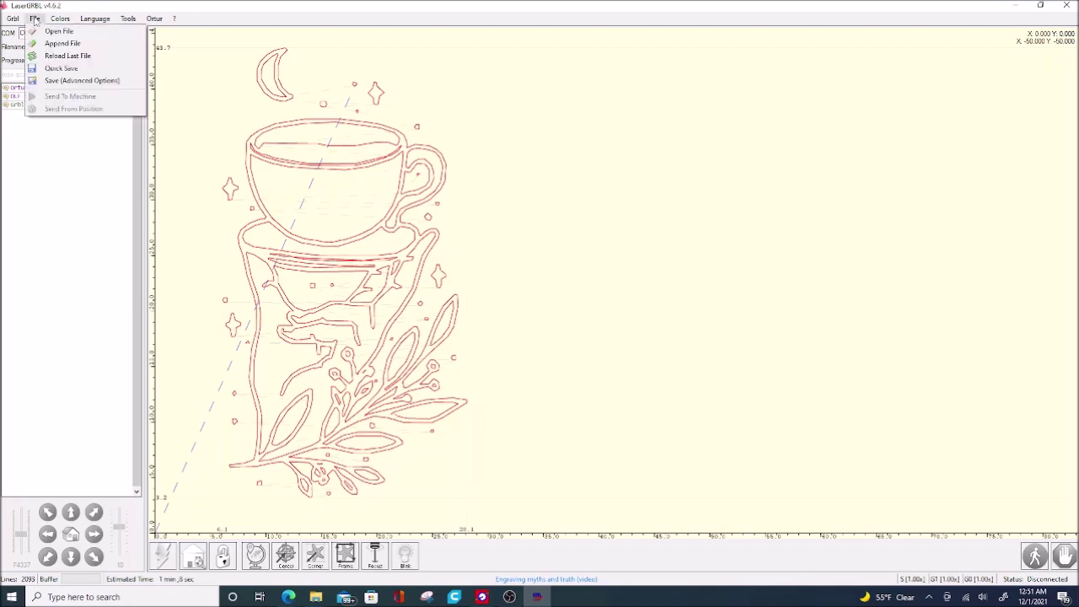
Reload the cup as Line To Line Tracing at 1500 mm/min, create the job, and reconnect the engraver.
left_click(64, 57)
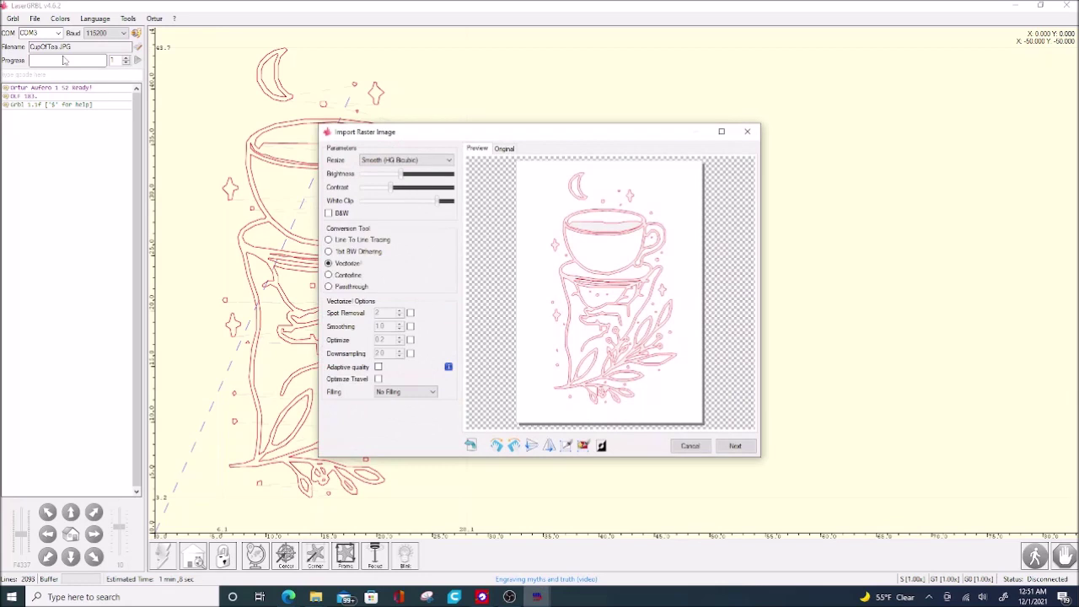
left_click(328, 240)
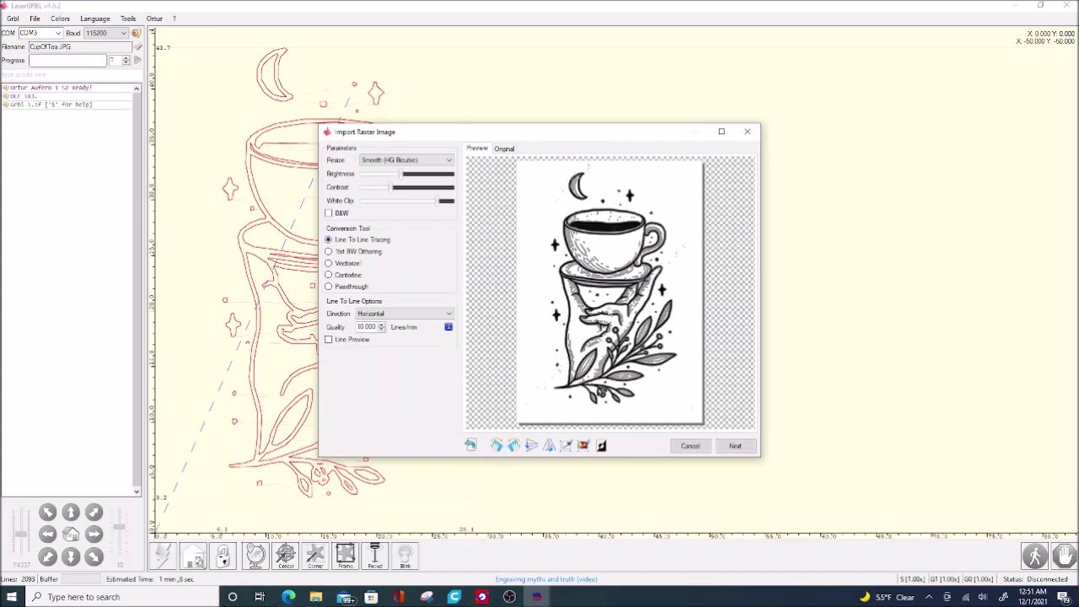
left_click(740, 448)
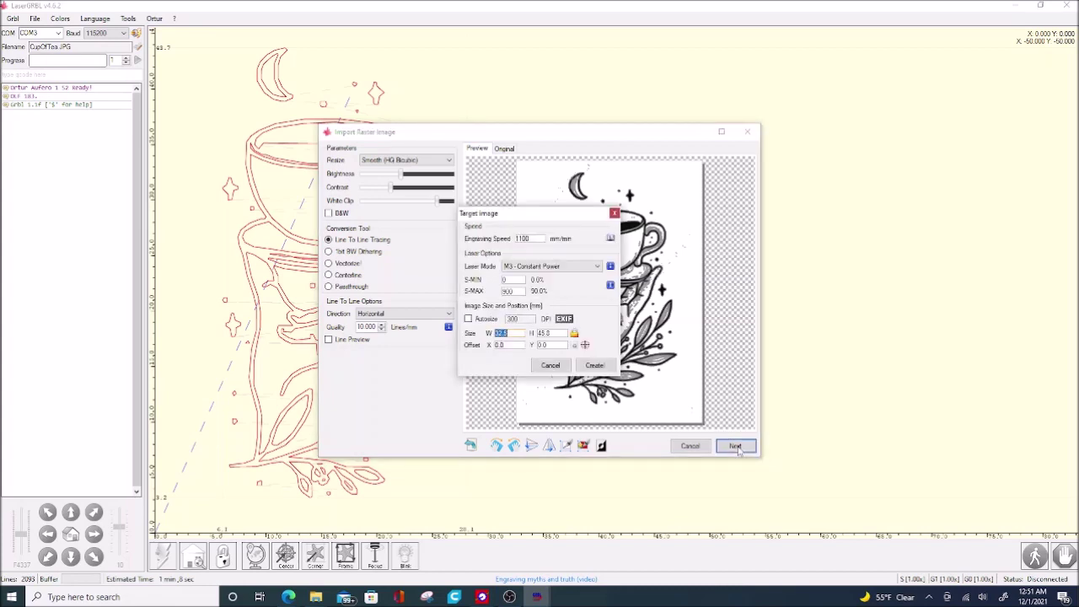
left_click(536, 239)
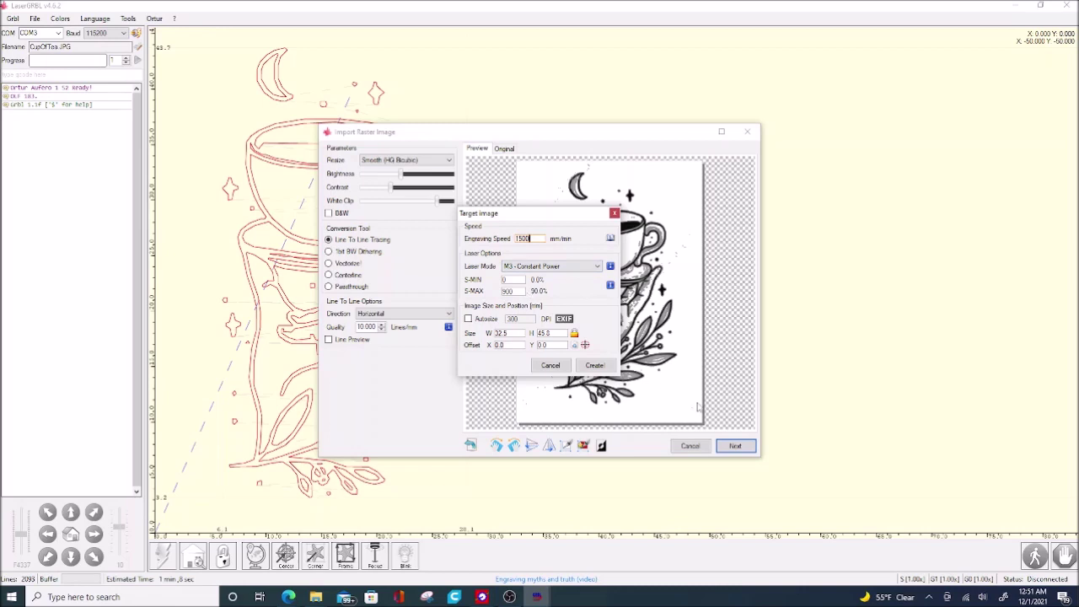
left_click(596, 366)
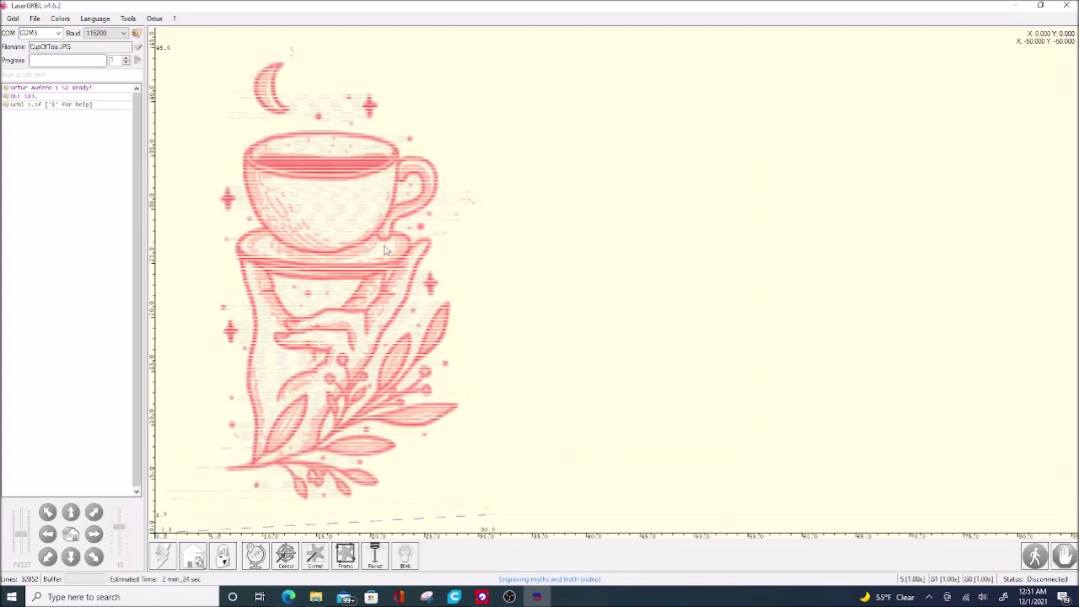
left_click(137, 34)
left_click(35, 18)
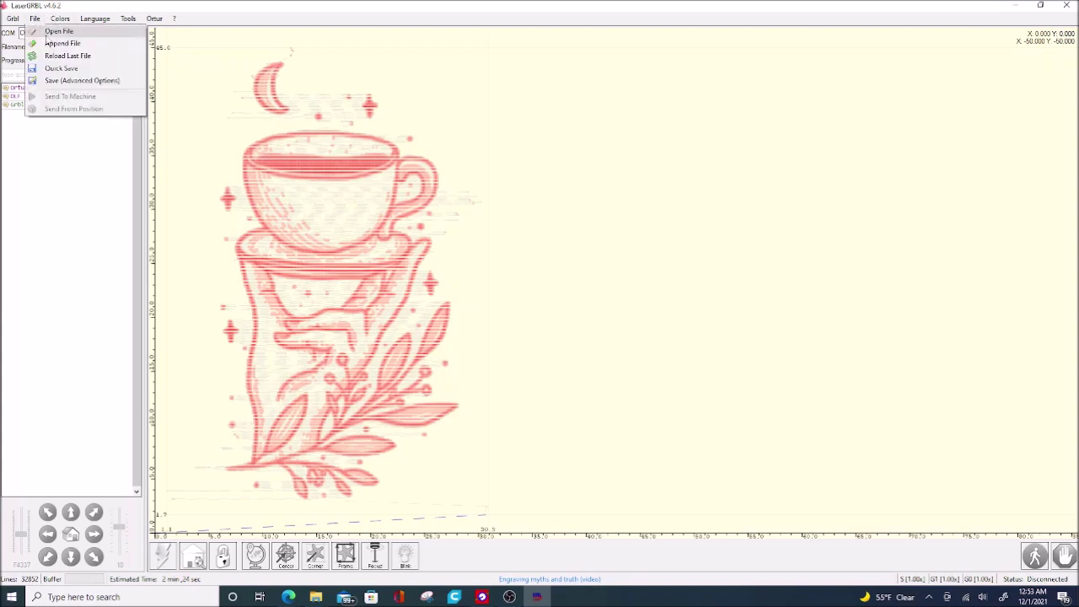
Reload the line-to-line cup job and regenerate it with M4 Dynamic Power laser mode.
left_click(58, 57)
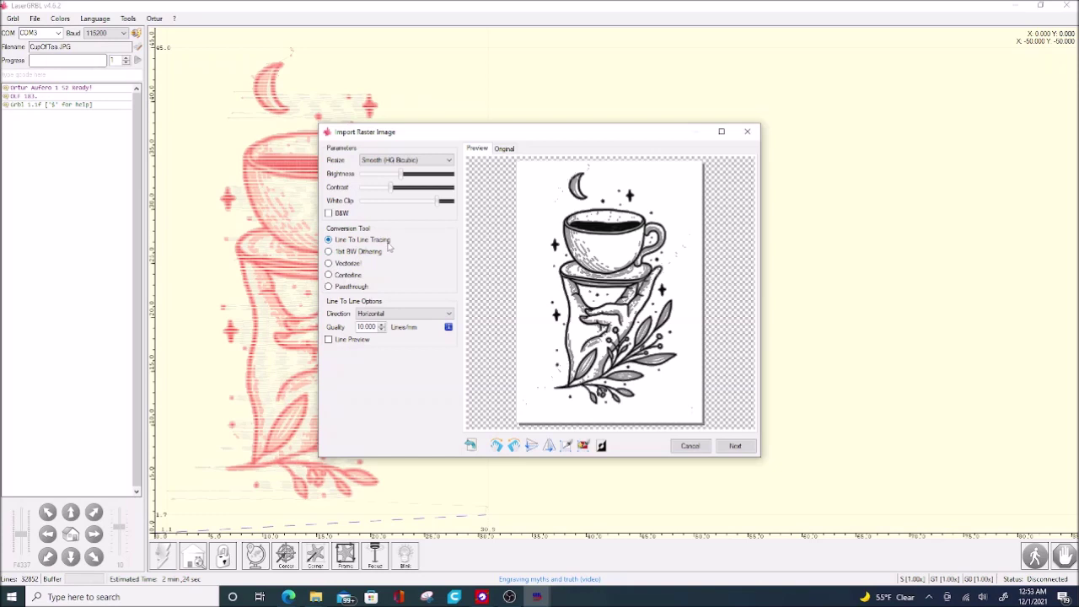
left_click(736, 446)
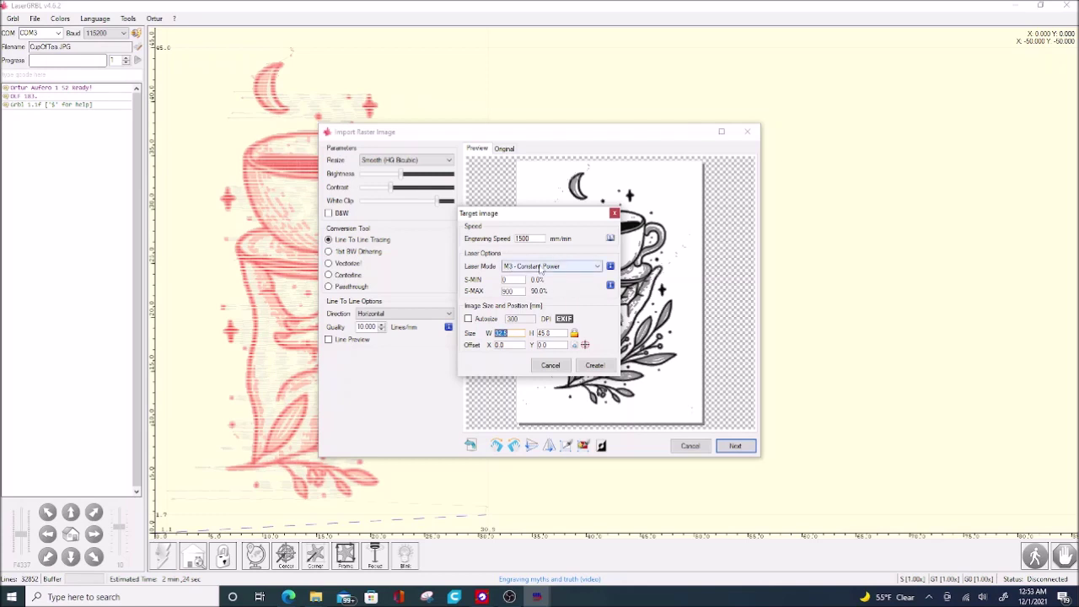
left_click(597, 267)
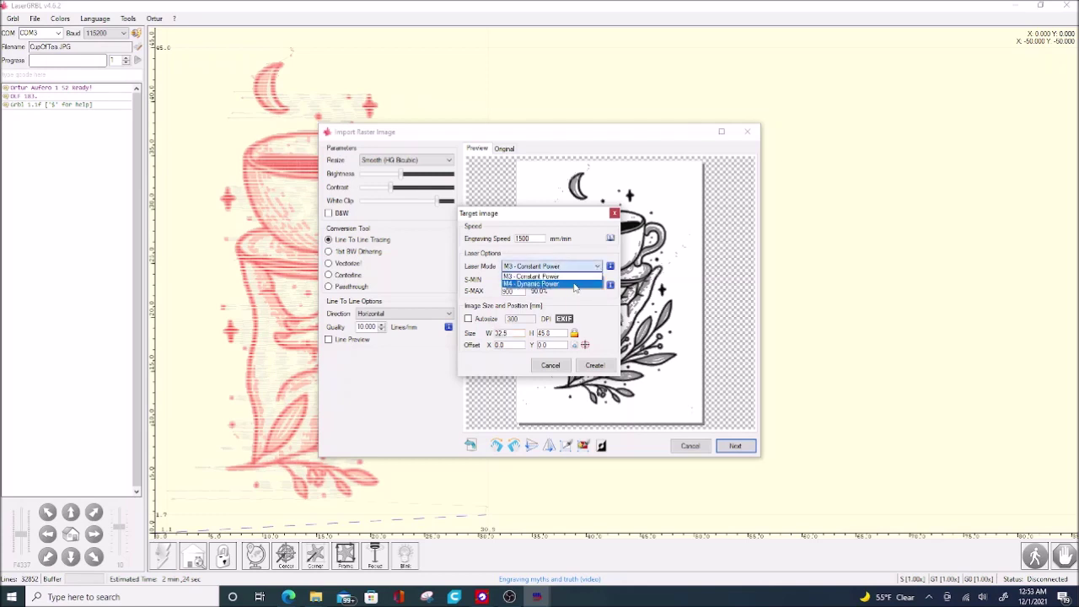
left_click(575, 284)
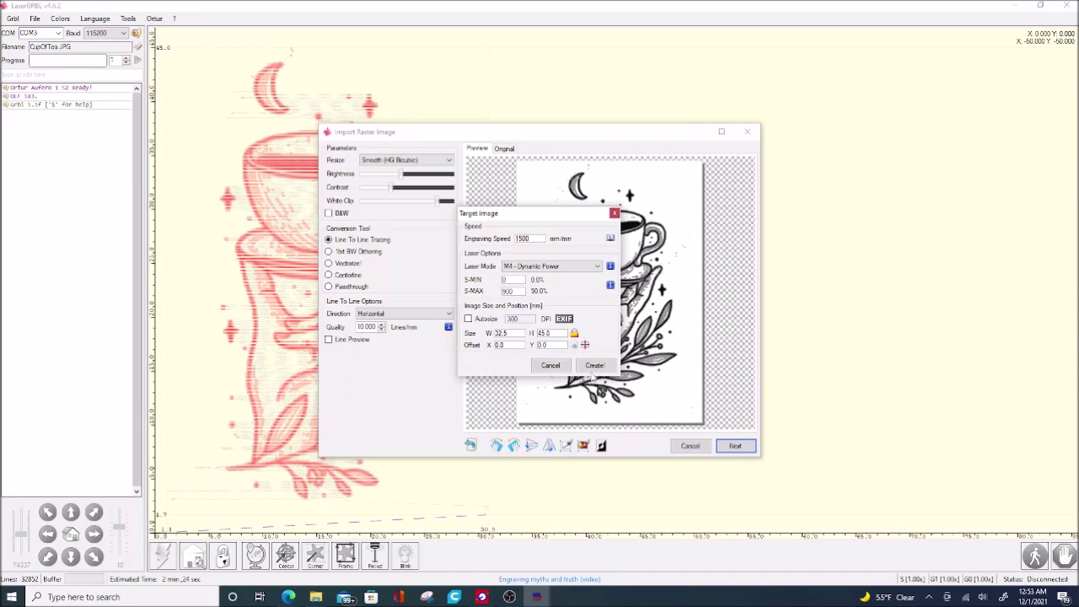
left_click(595, 366)
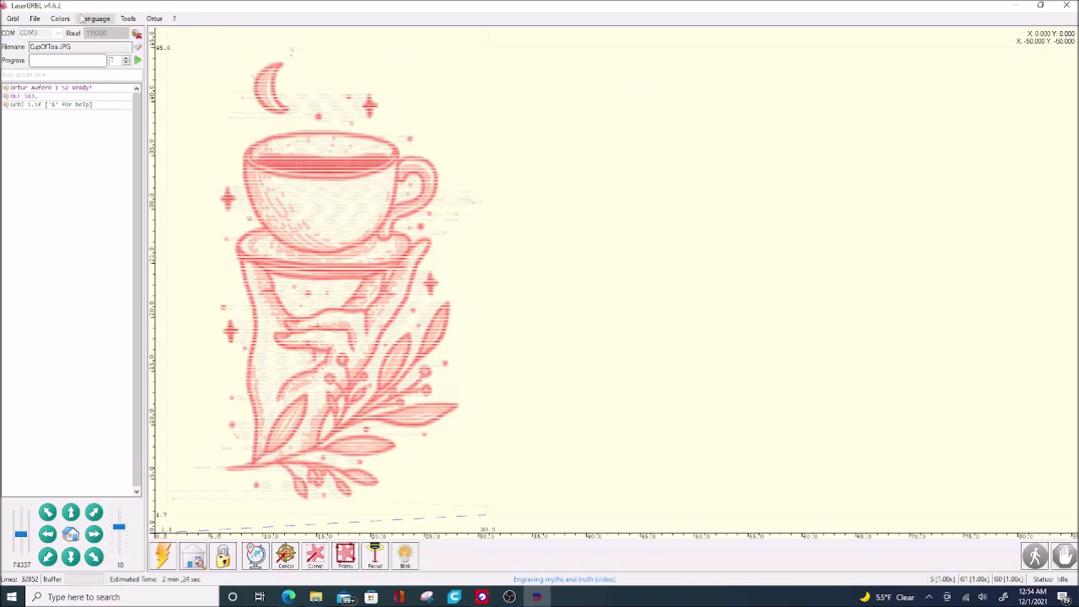
Reload the last cup-of-tea image and choose 1bit BW Dithering conversion.
left_click(35, 18)
left_click(48, 28)
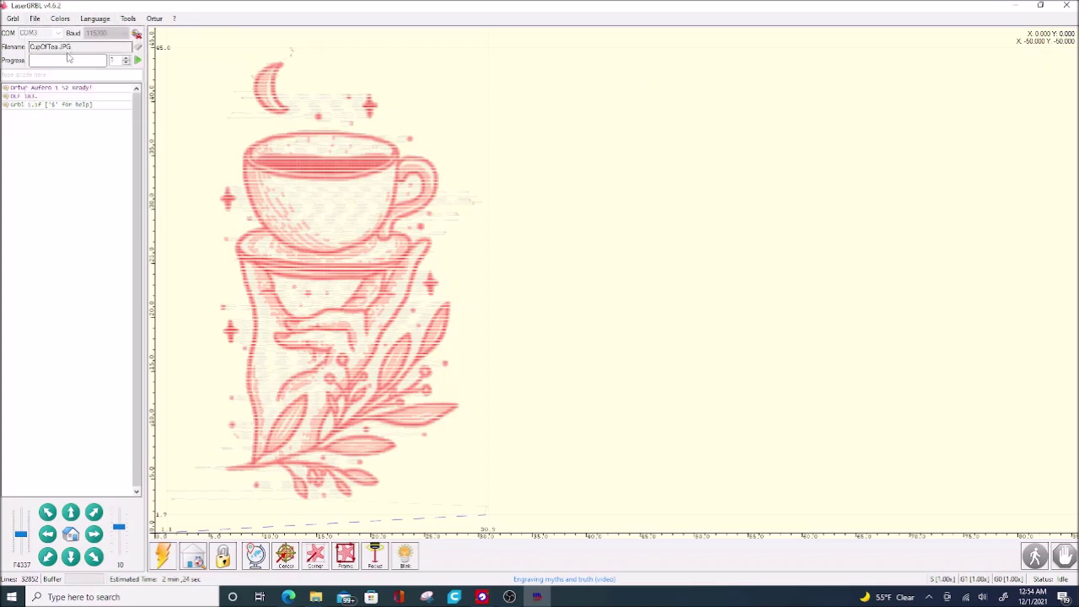
left_click(35, 18)
left_click(58, 60)
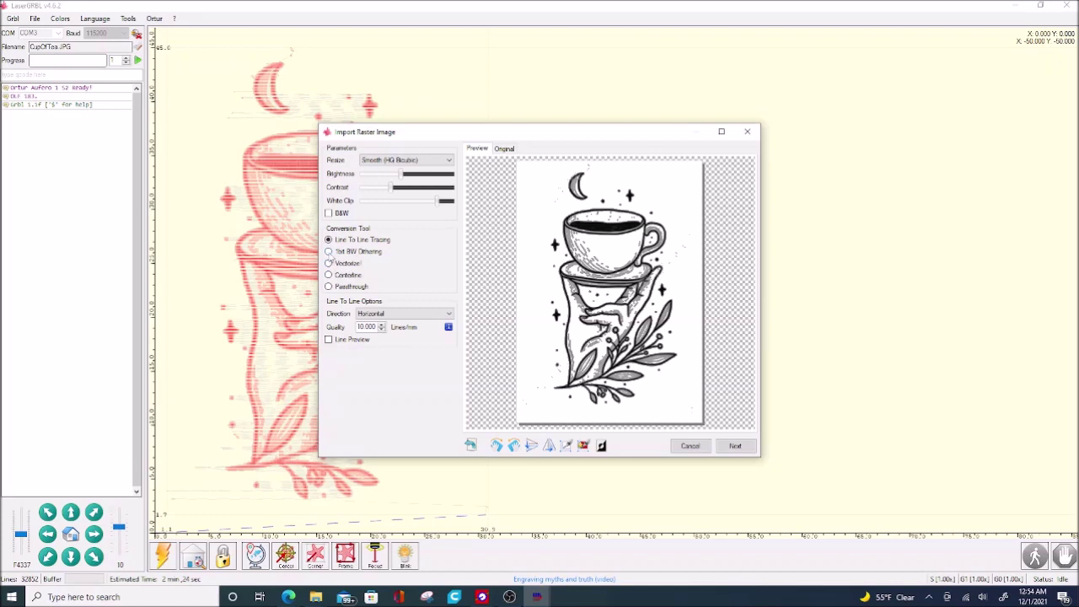
left_click(329, 252)
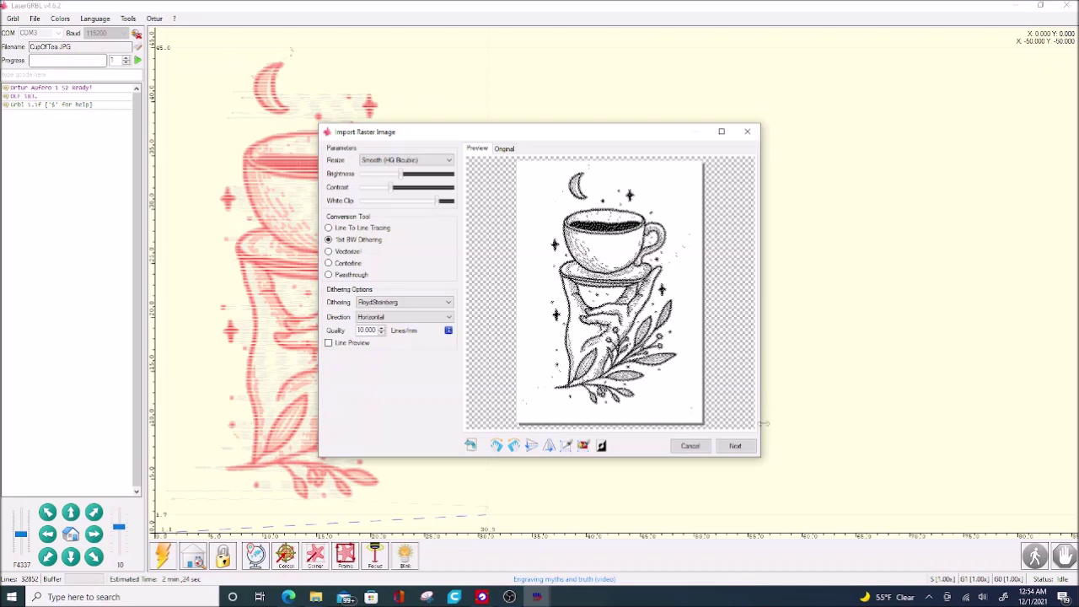
Set Laser Mode to M3 - Constant Power and create the dithered engraving job.
left_click(735, 446)
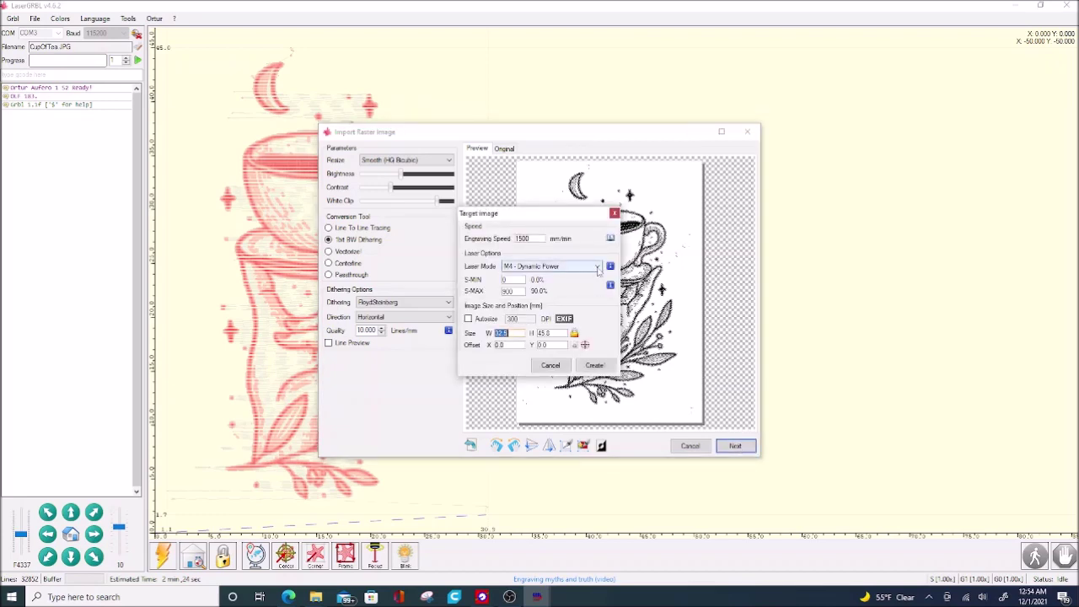
left_click(598, 268)
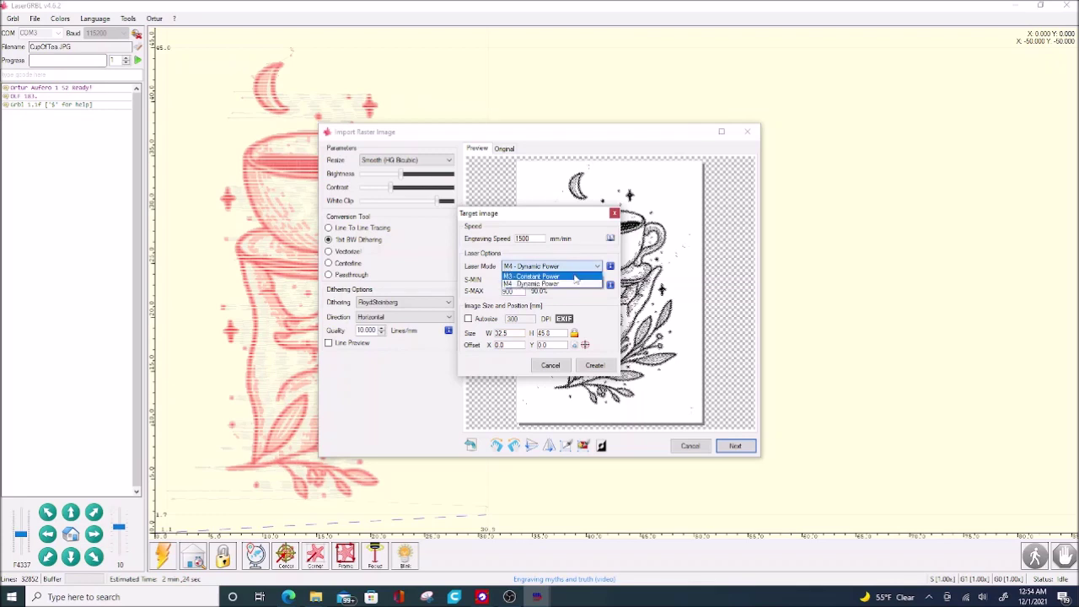
left_click(576, 277)
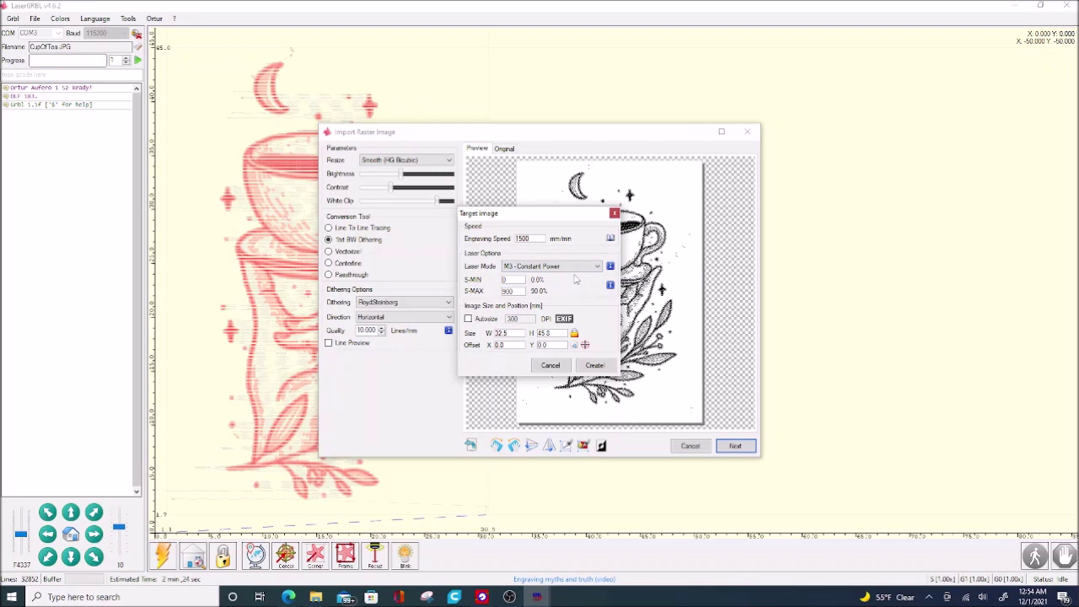
left_click(604, 366)
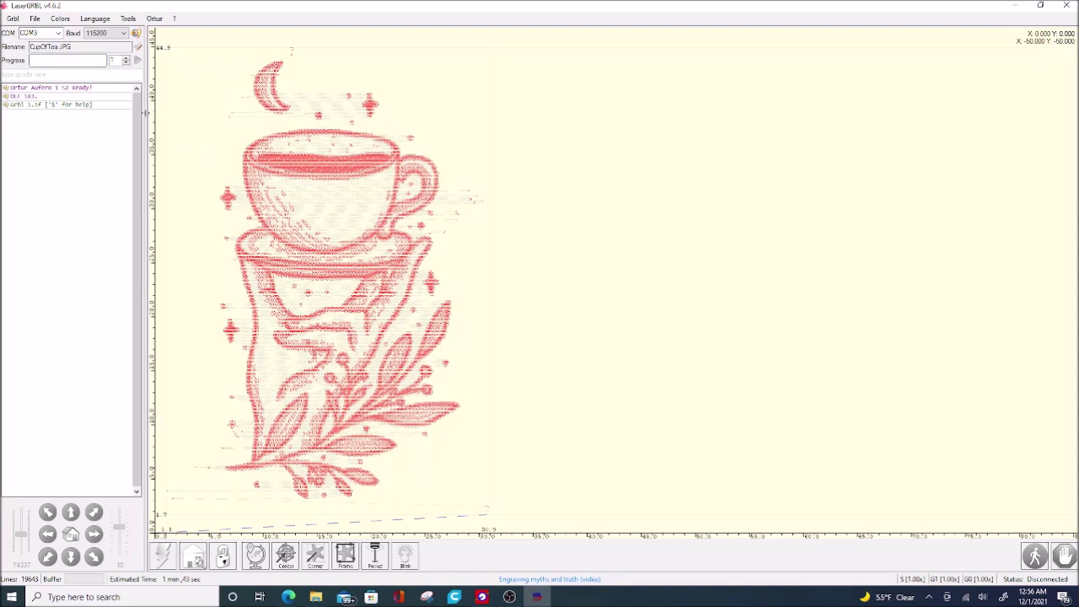
Once the dithered job is on the canvas, open the File menu.
left_click(35, 18)
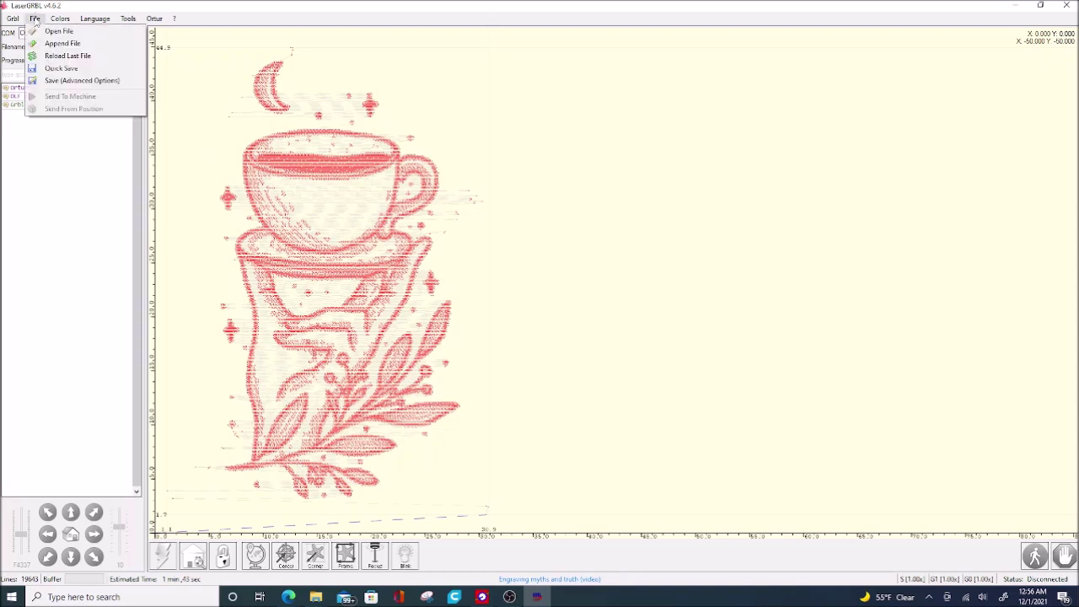
Reload the dithered cup image and regenerate it at 600 mm/min engraving speed.
left_click(55, 57)
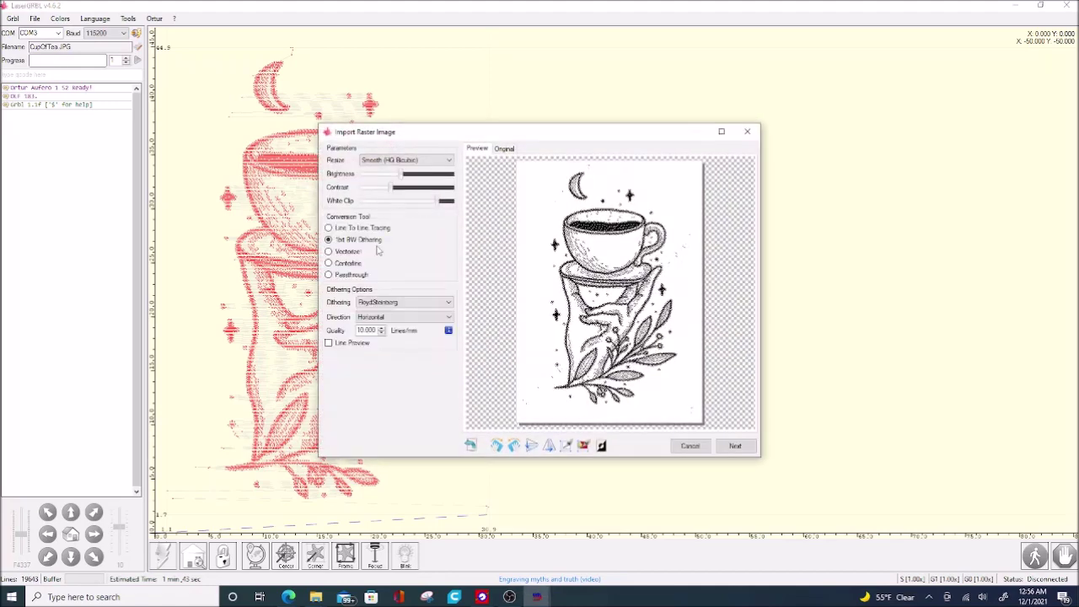
left_click(737, 446)
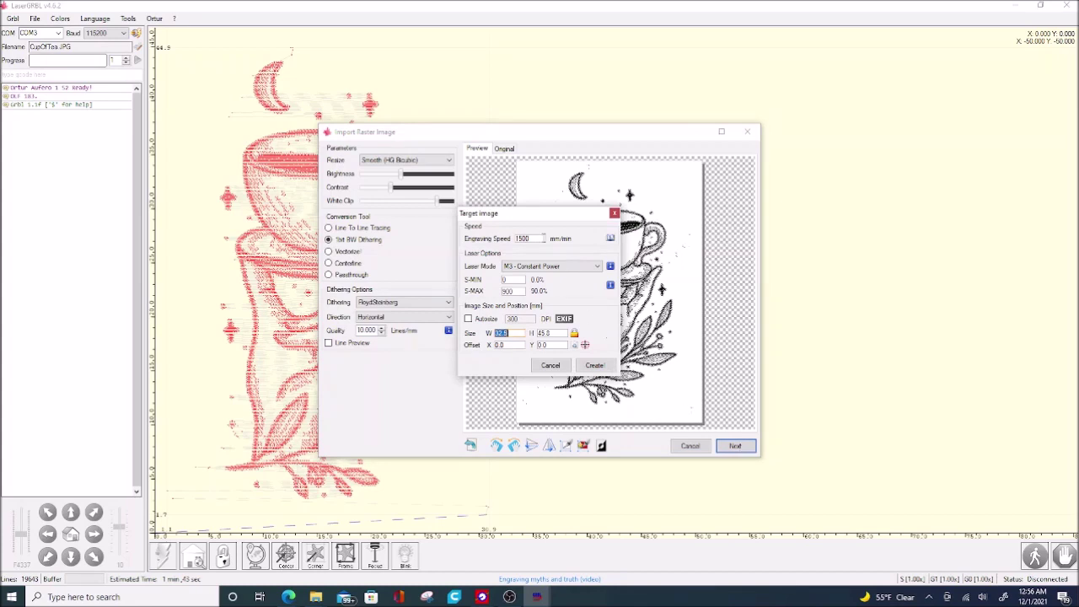
double_click(533, 238)
key("BackSpace")
type("600")
left_click(595, 366)
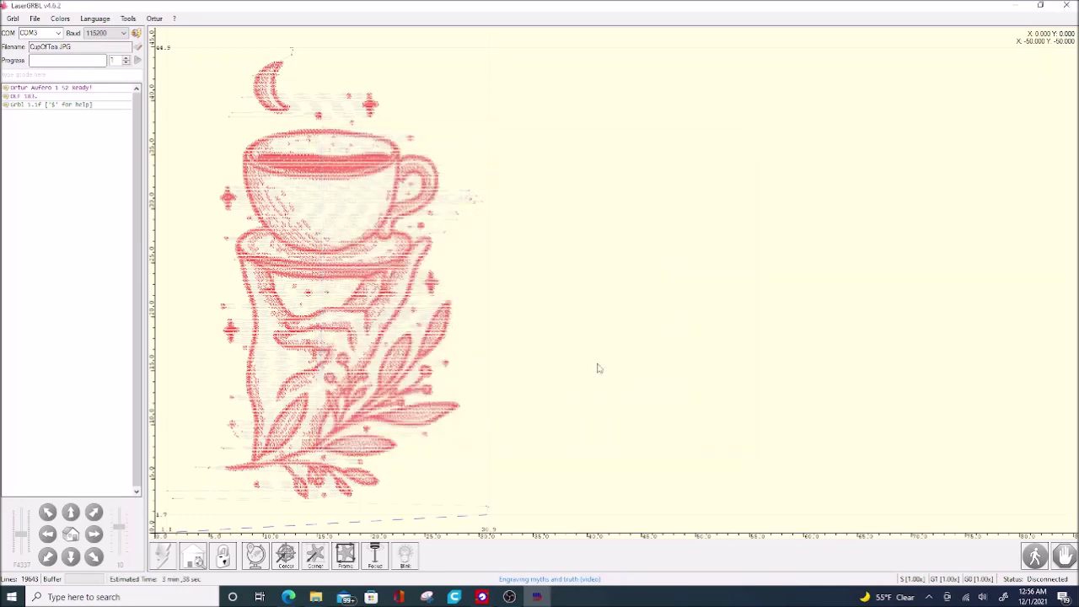